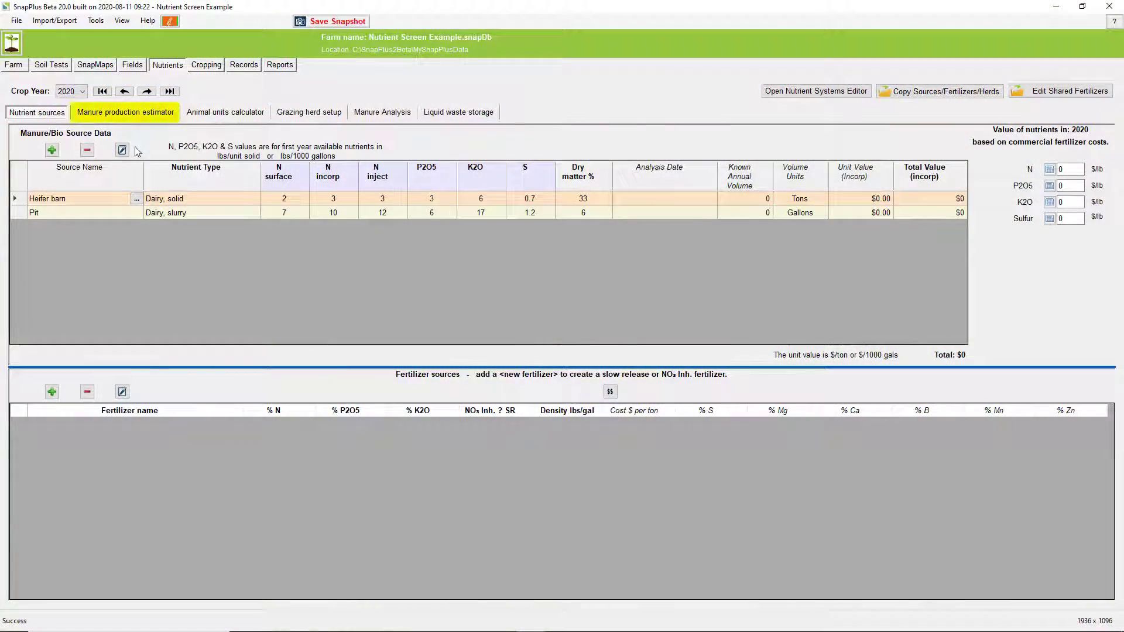
# Add Dairy Lactating Cows 1400 lbs as an animal type in the livestock manure production estimator
pyautogui.click(127, 117)
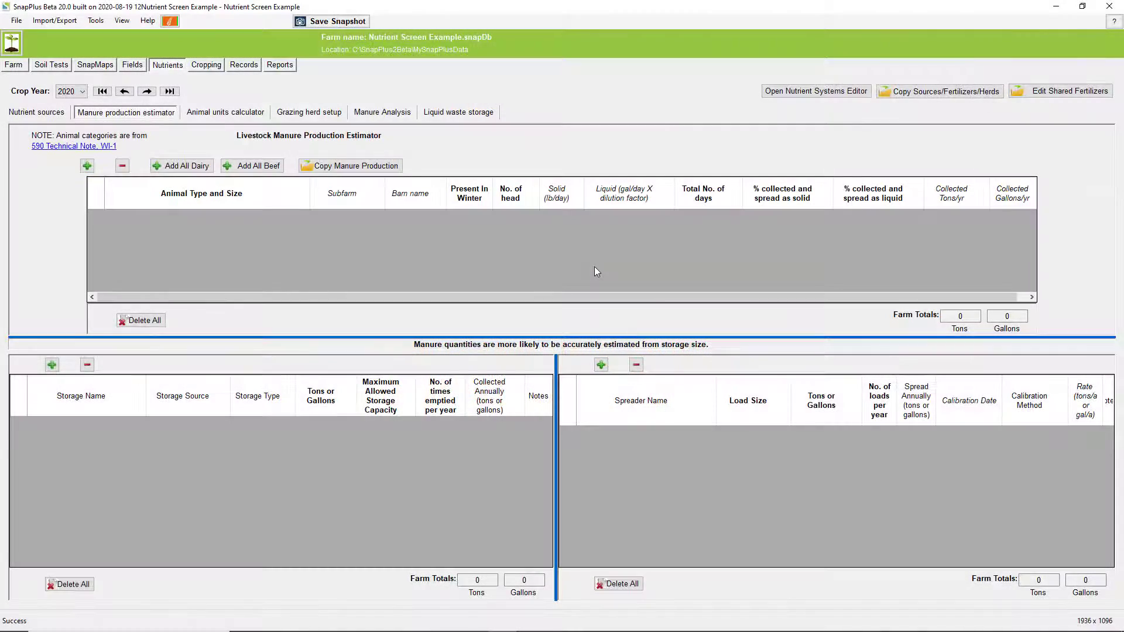
pyautogui.click(87, 167)
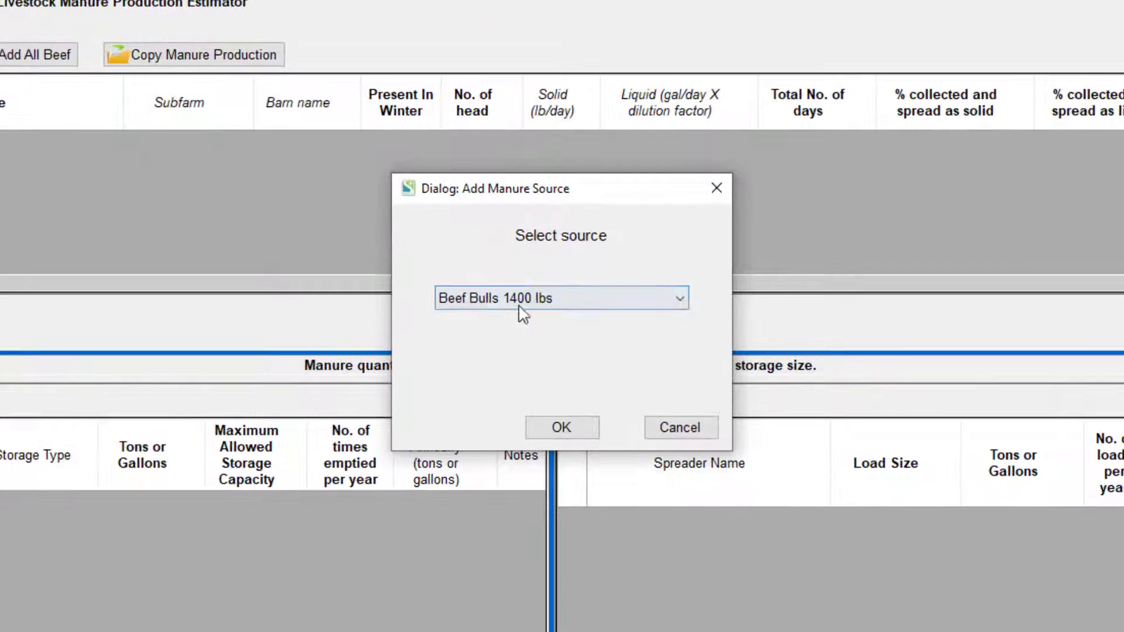
pyautogui.click(536, 306)
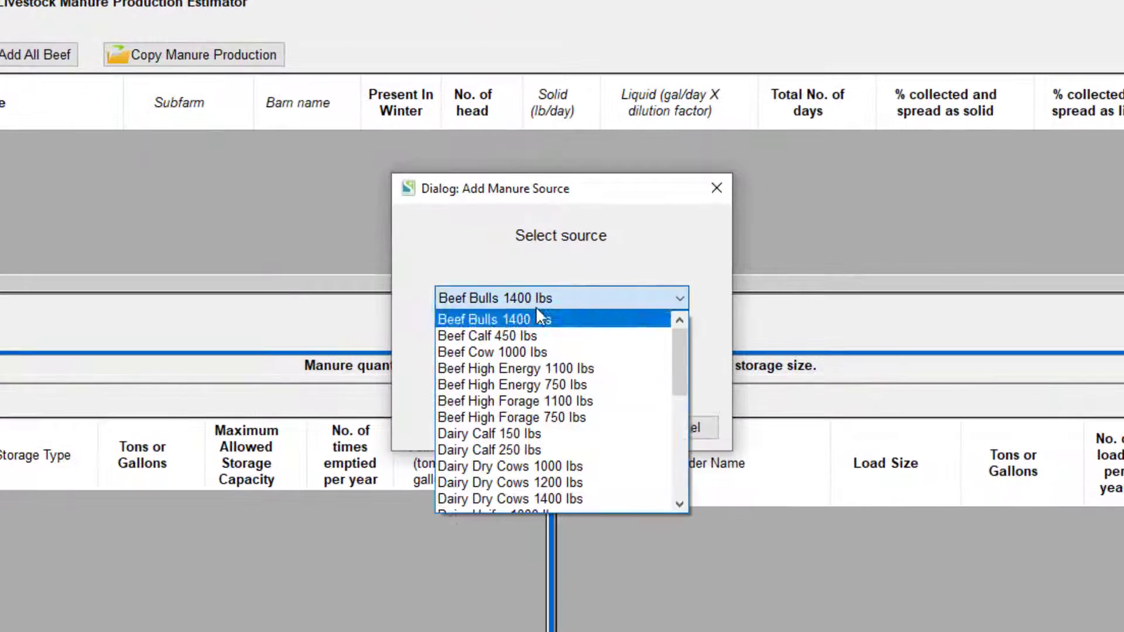
pyautogui.scroll(-2, 576, 433)
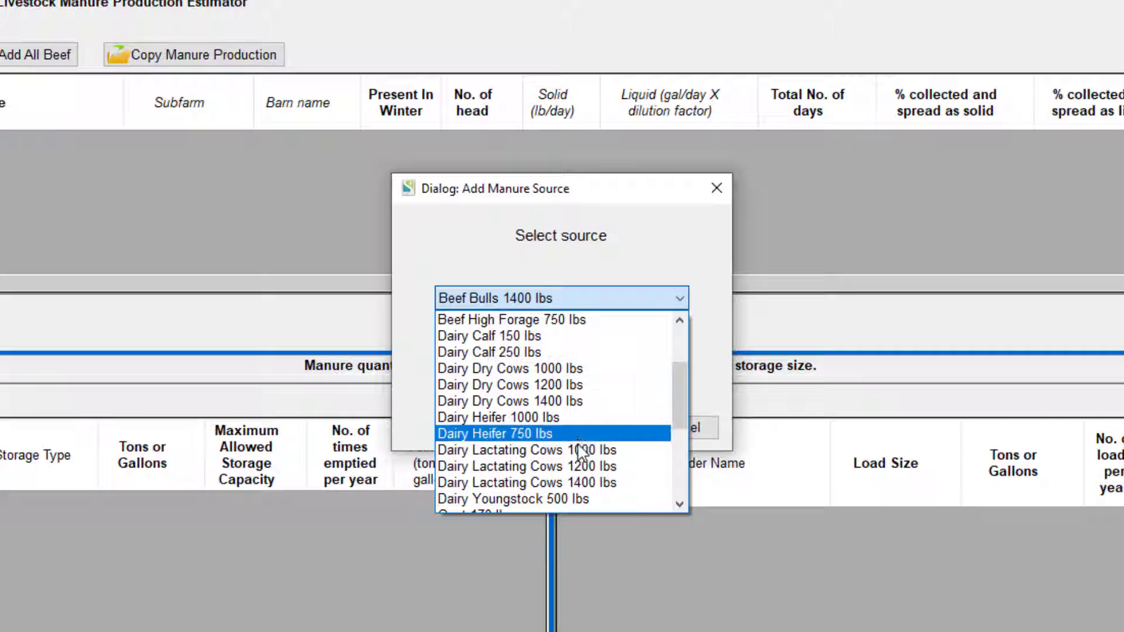
pyautogui.click(582, 483)
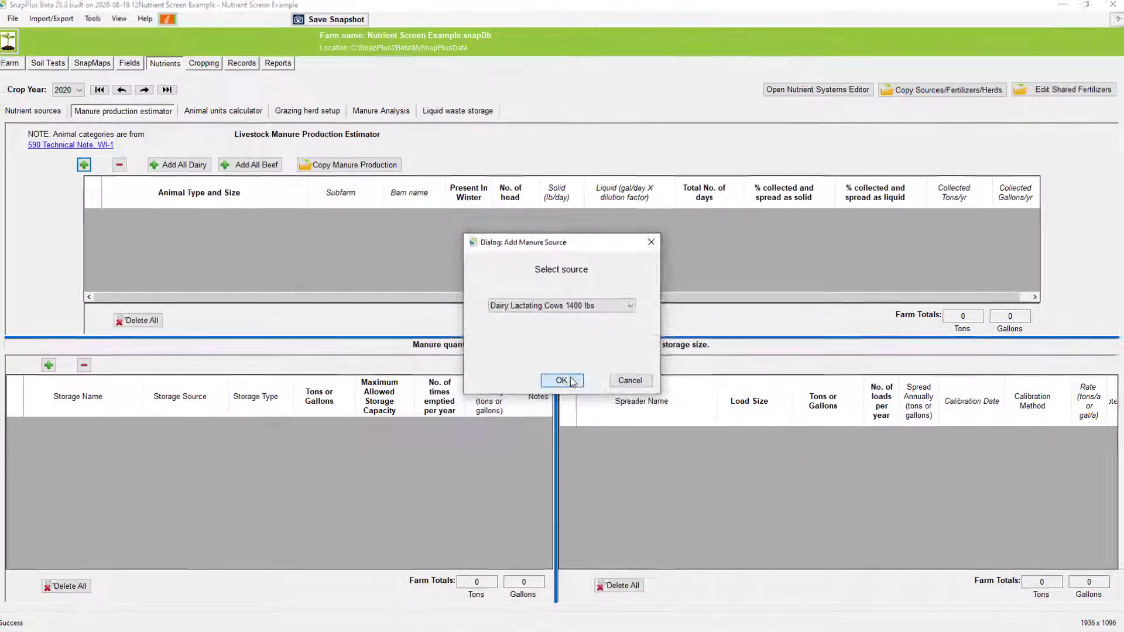
pyautogui.click(561, 427)
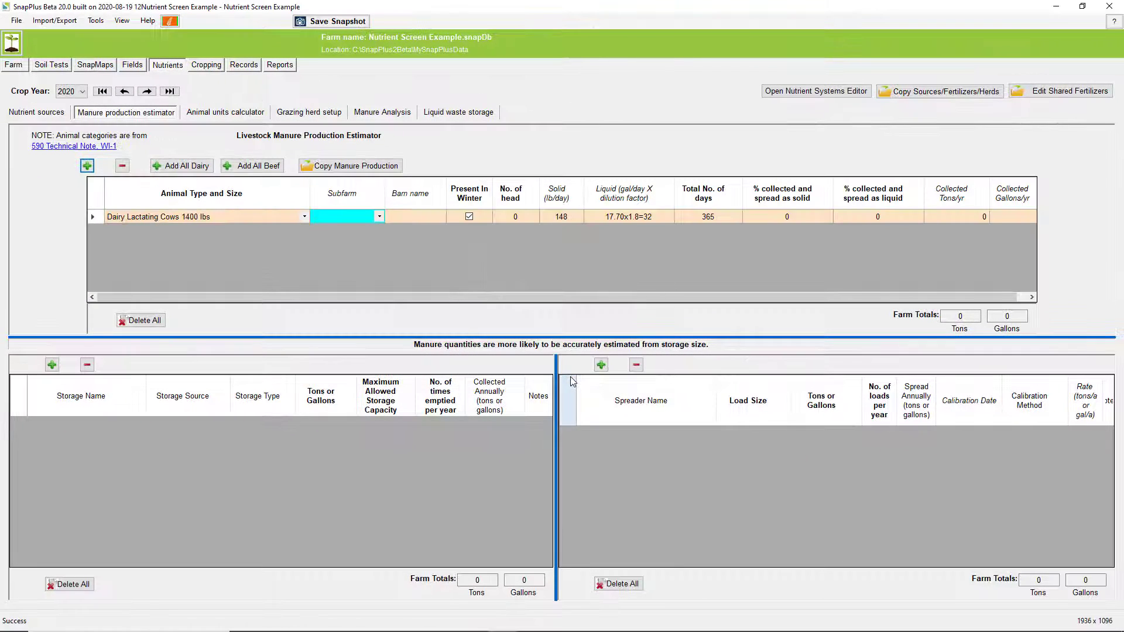
# Set the lactating cows to 200 head with 100% of the manure collected and spread as liquid
pyautogui.click(516, 215)
pyautogui.write('200')
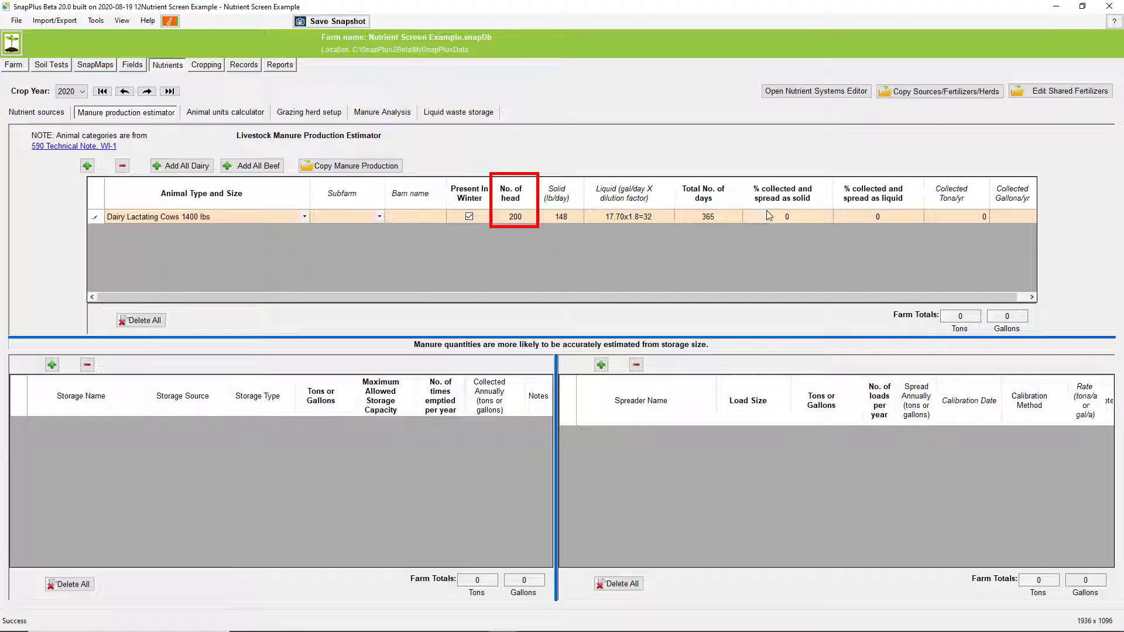
pyautogui.click(879, 215)
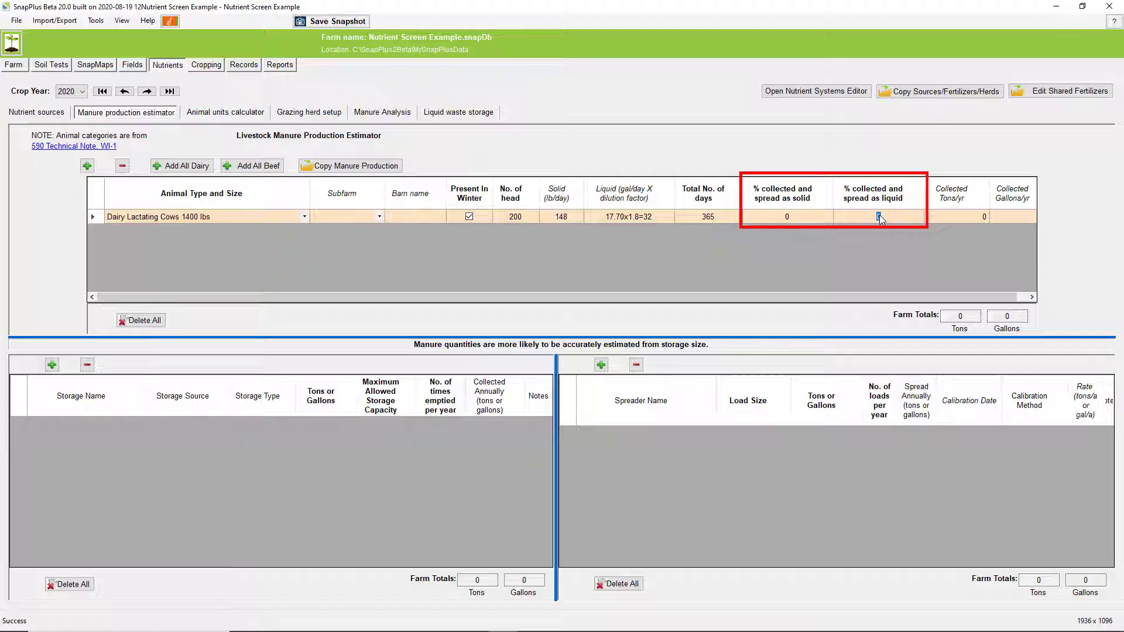
pyautogui.write('100')
pyautogui.press('Return')
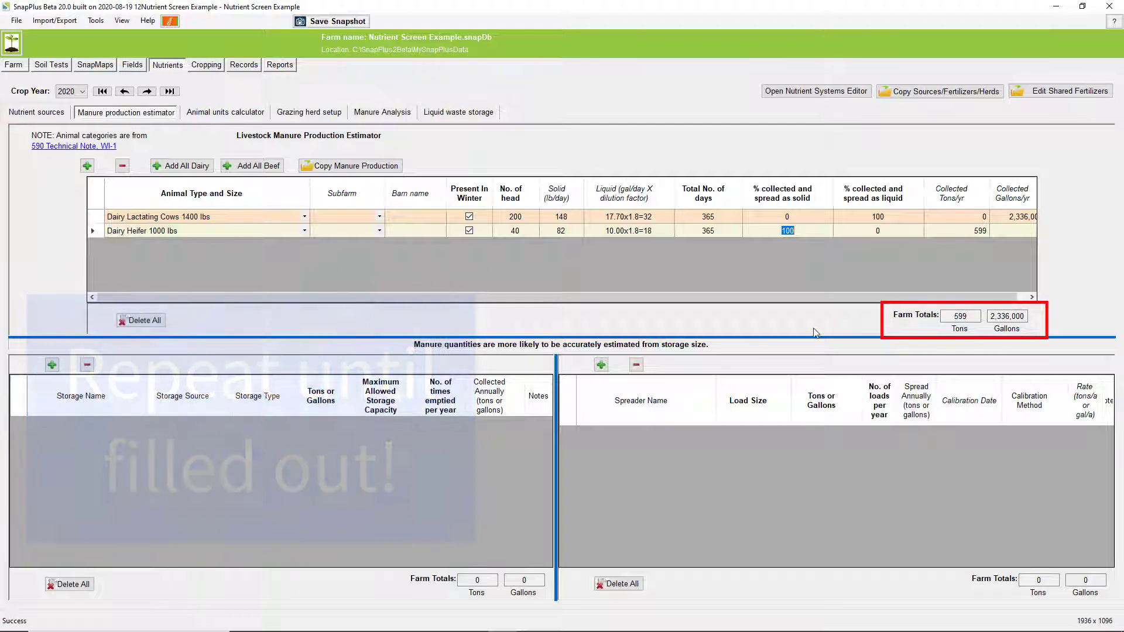
# Enter the known annual volumes in the nutrient sources: 599 tons for Heifer barn and 233600 gallons for Pit
pyautogui.click(35, 112)
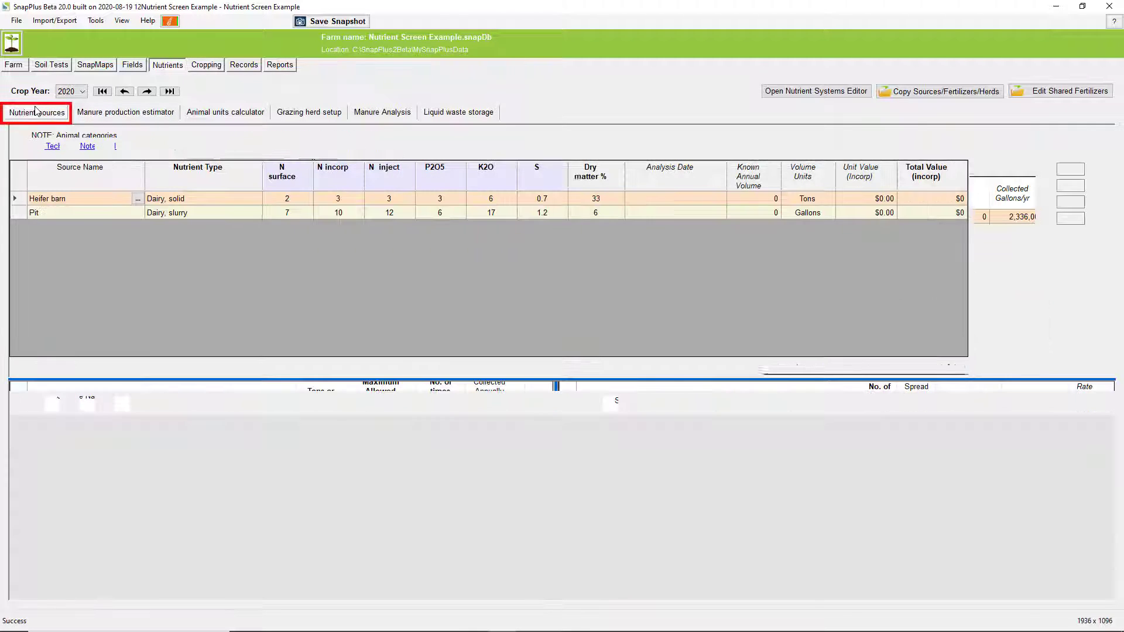
pyautogui.click(772, 198)
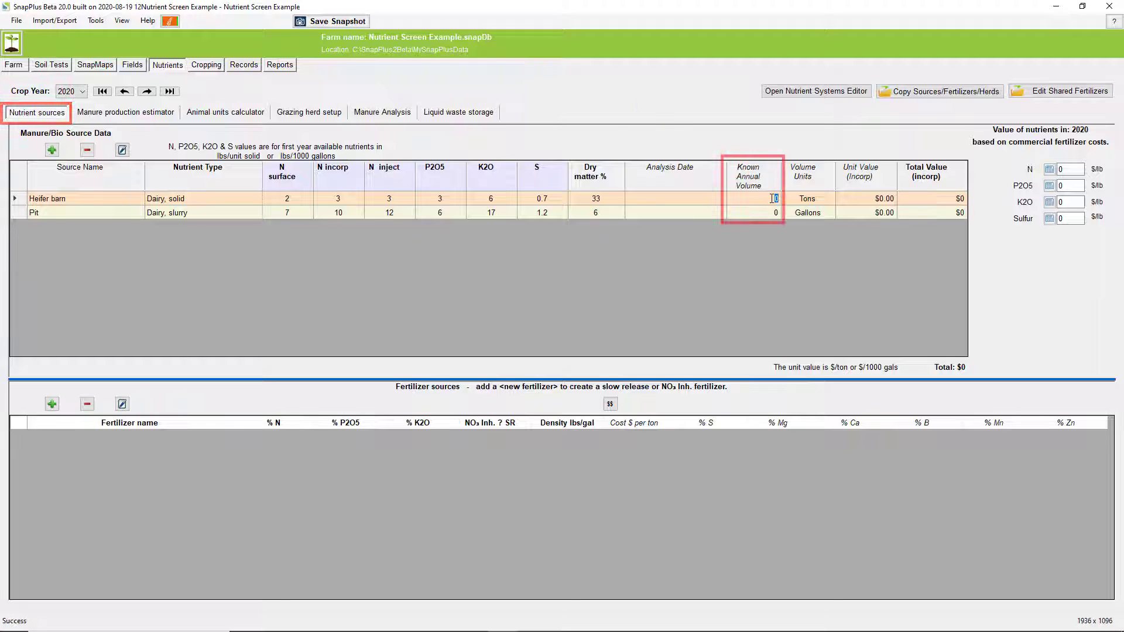
pyautogui.write('599')
pyautogui.press('Return')
pyautogui.press('Down')
pyautogui.write('2')
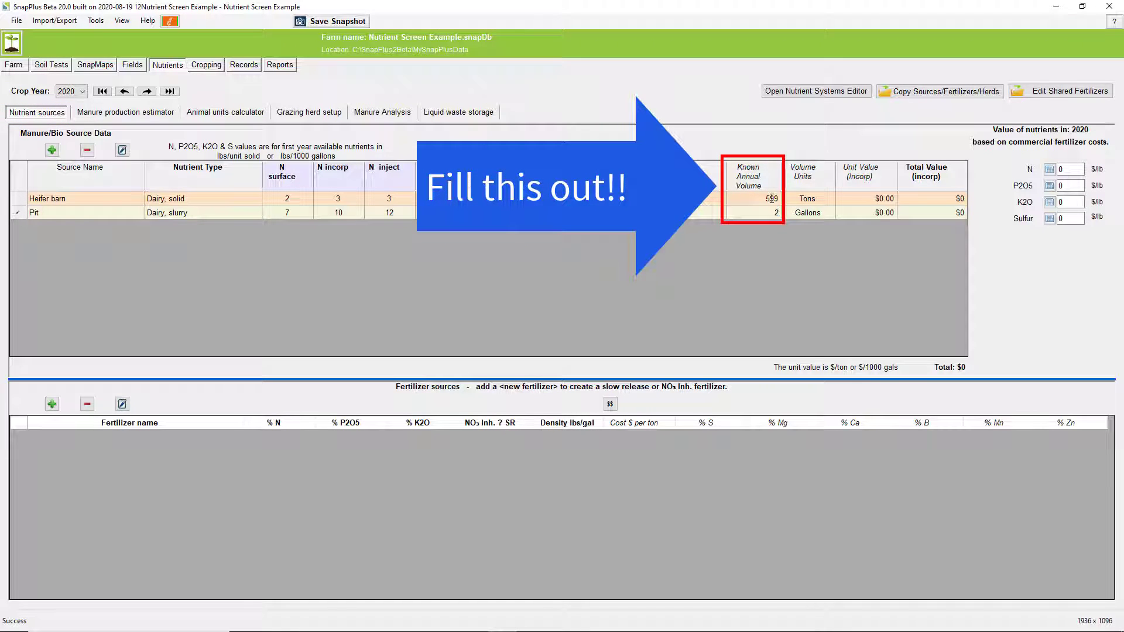
pyautogui.write('33600')
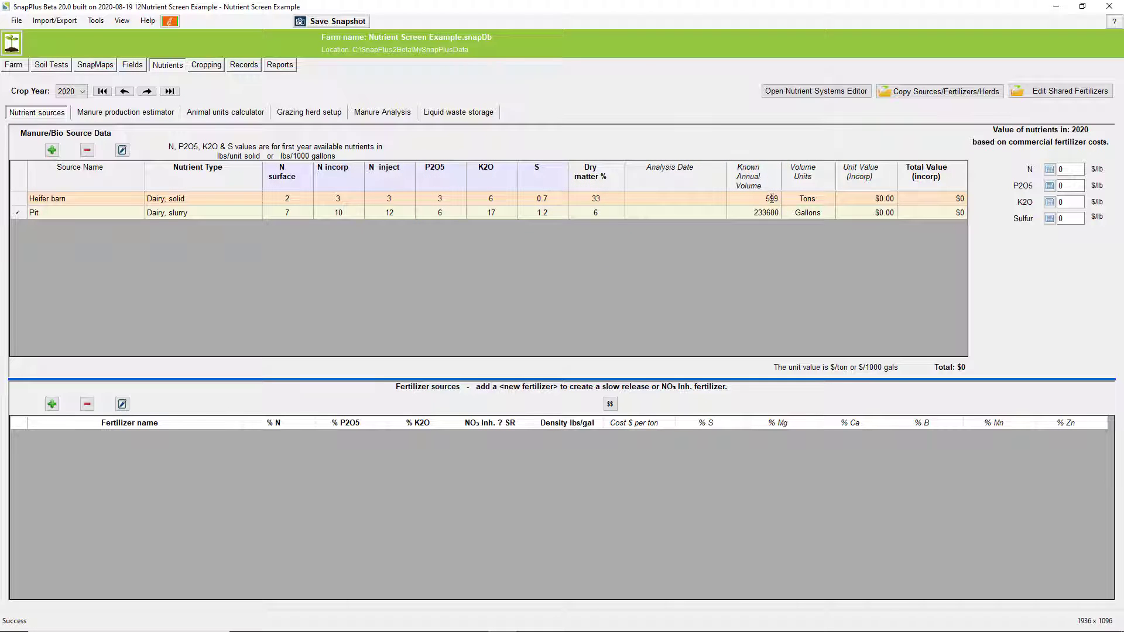
pyautogui.press('Return')
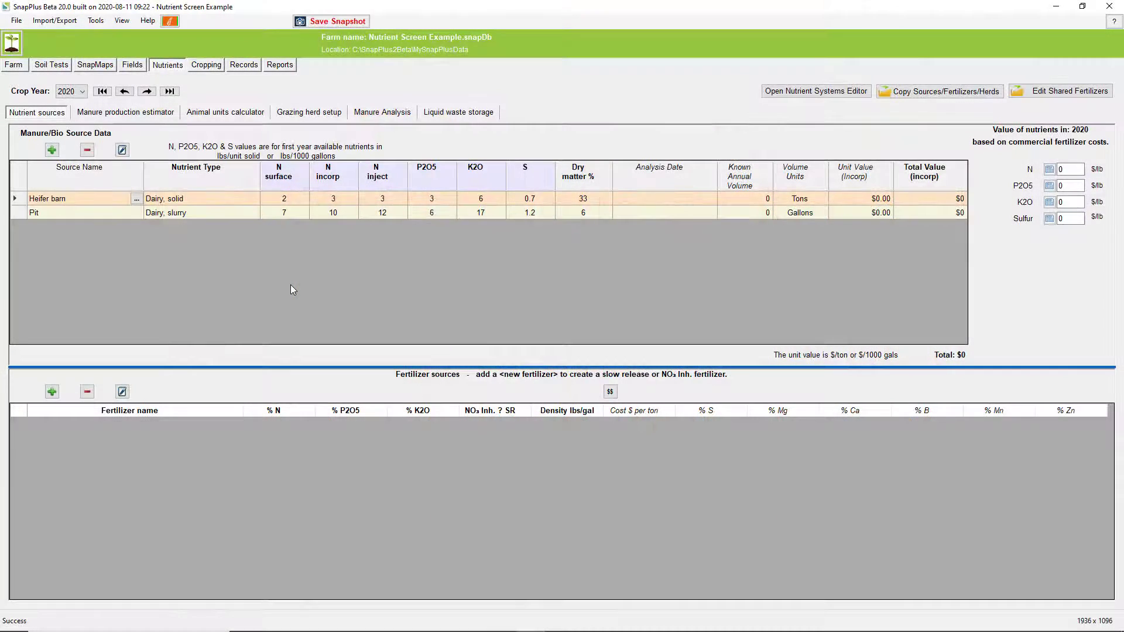
# Add a manure storage named Pit in the manure production estimator and assign Pit as its storage source
pyautogui.click(124, 114)
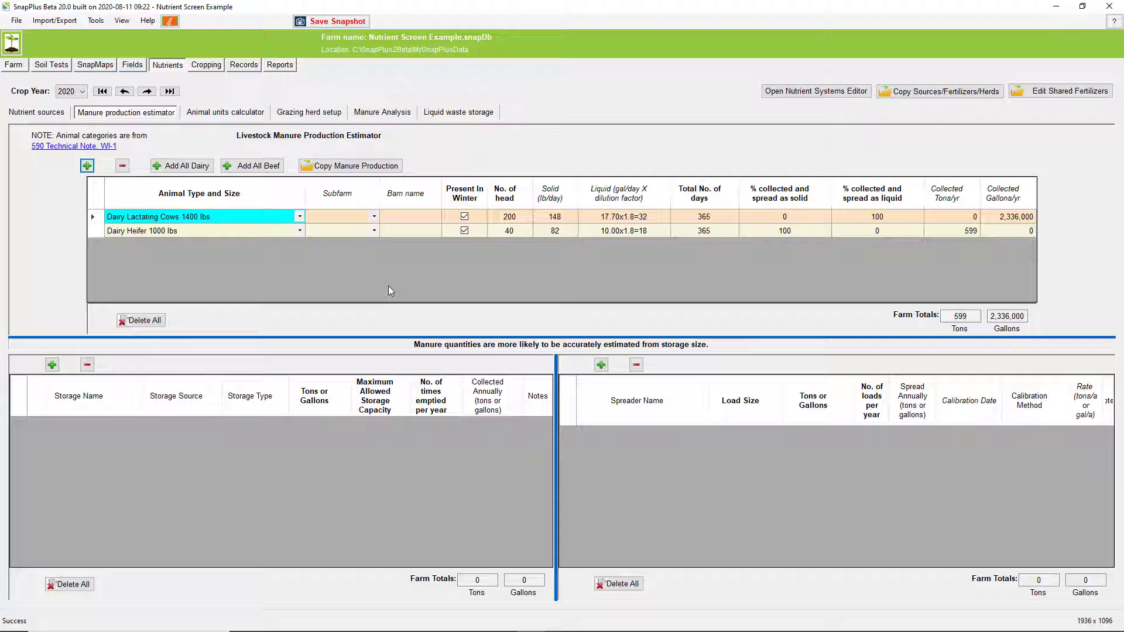
pyautogui.click(52, 365)
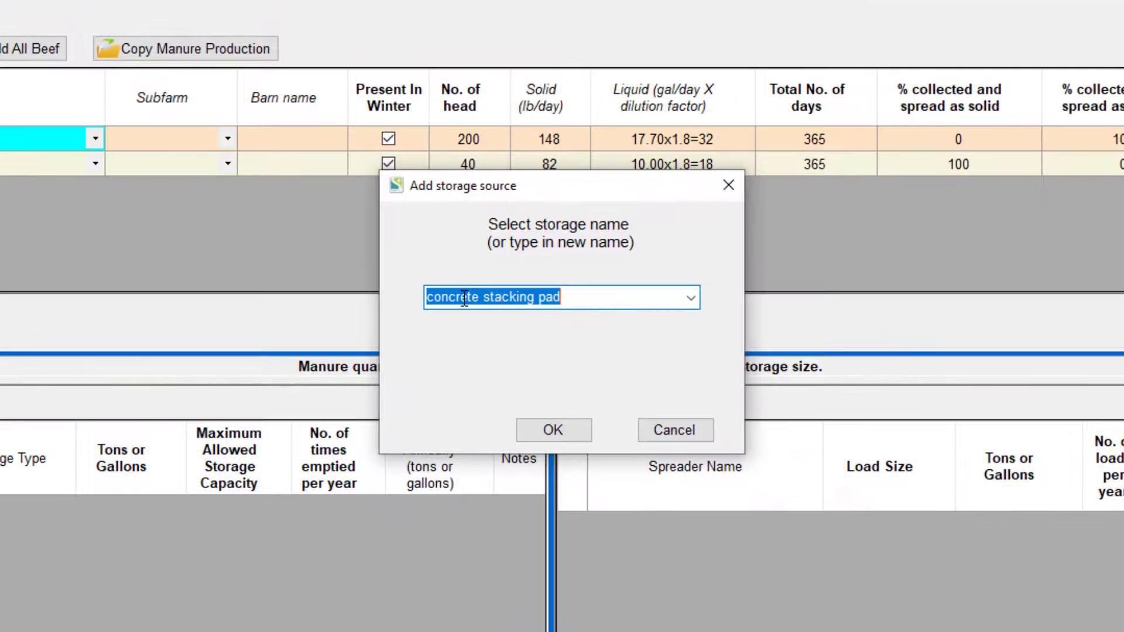
pyautogui.write('Pl')
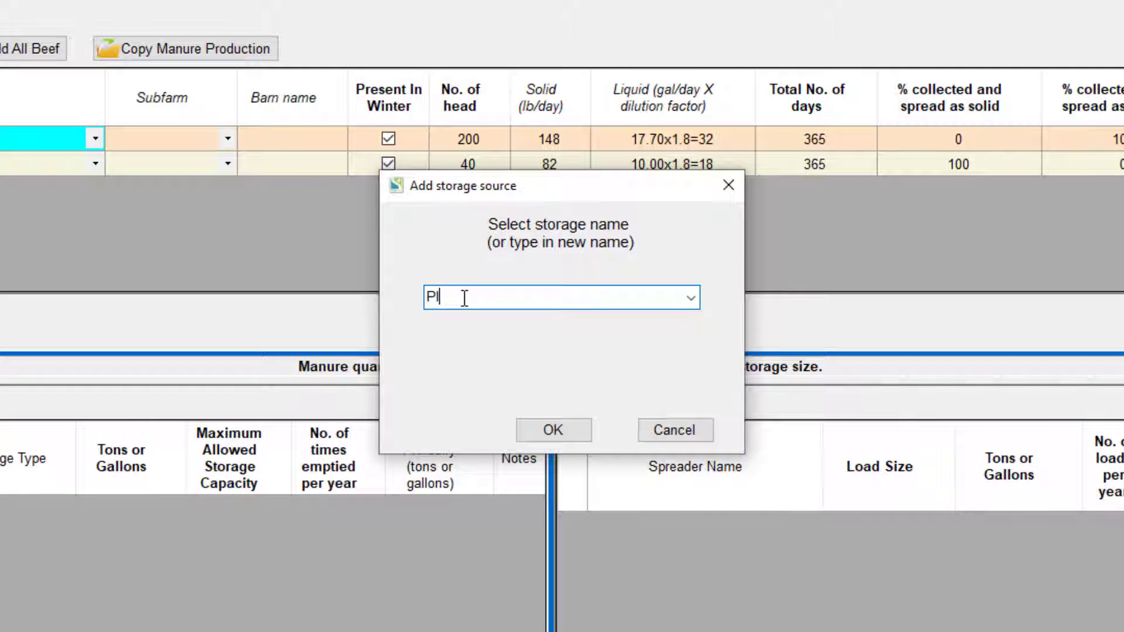
pyautogui.press('BackSpace')
pyautogui.write('it')
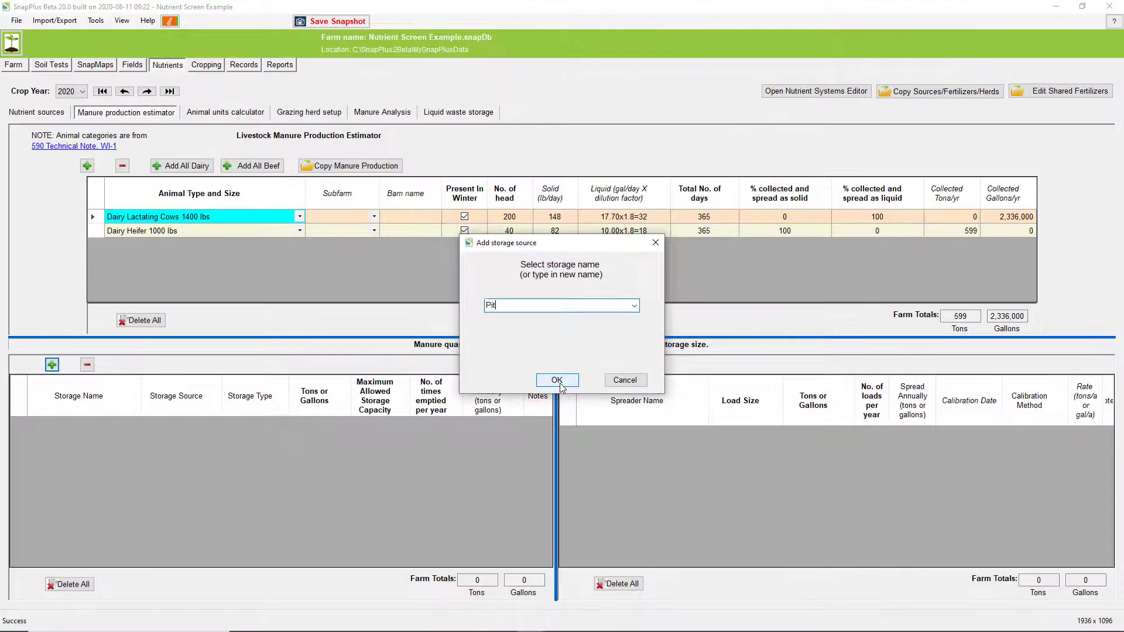
pyautogui.click(557, 380)
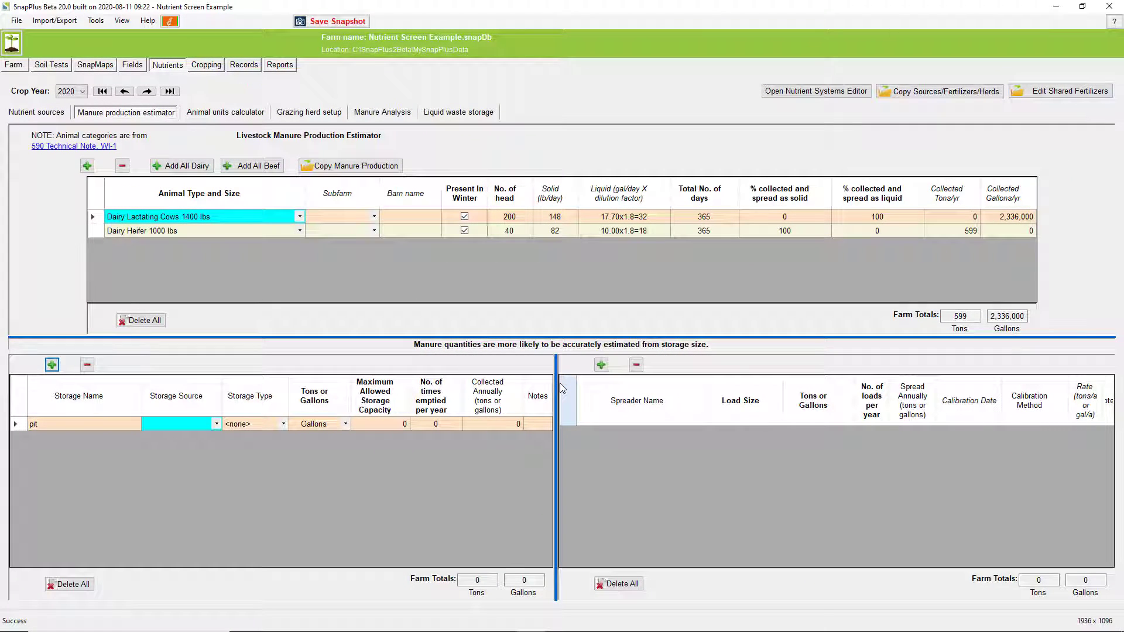
pyautogui.click(217, 424)
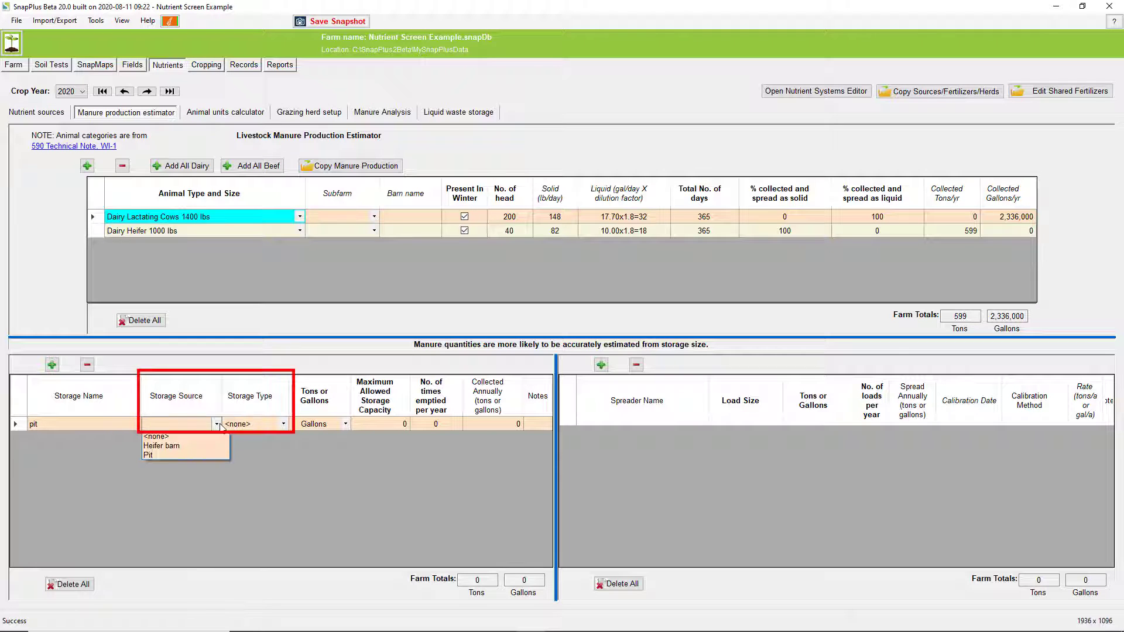
pyautogui.click(199, 454)
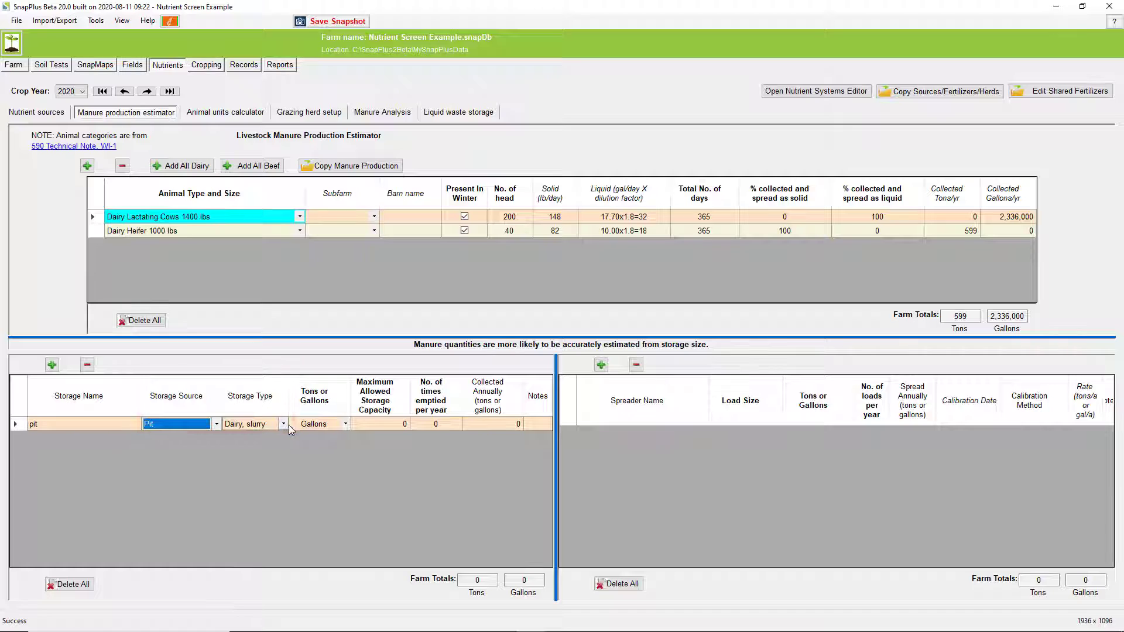
# Set the pit storage's maximum allowed capacity to 1,500,000 gallons and its number of times emptied per year to 1.6
pyautogui.click(403, 426)
pyautogui.write('1,500')
pyautogui.press('Return')
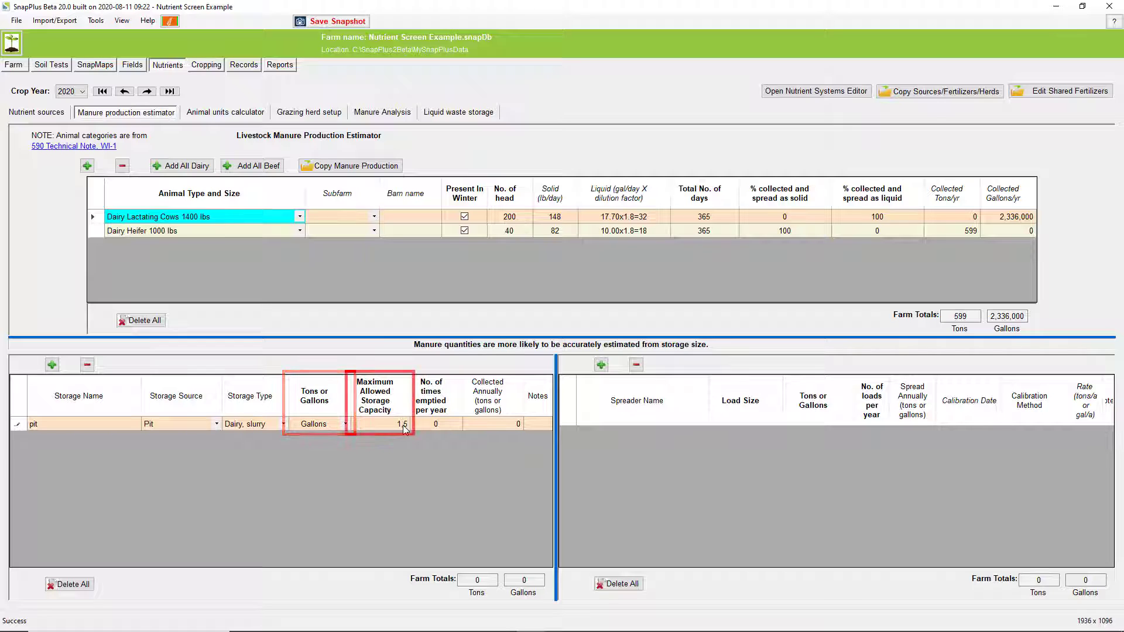
pyautogui.write('00,0')
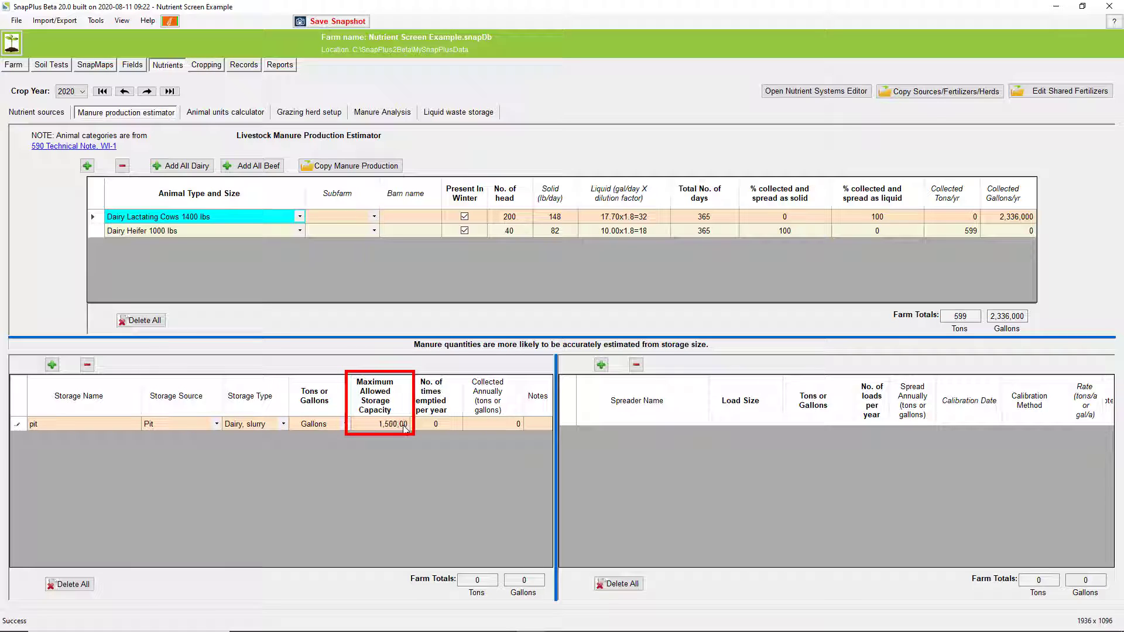
pyautogui.write('0')
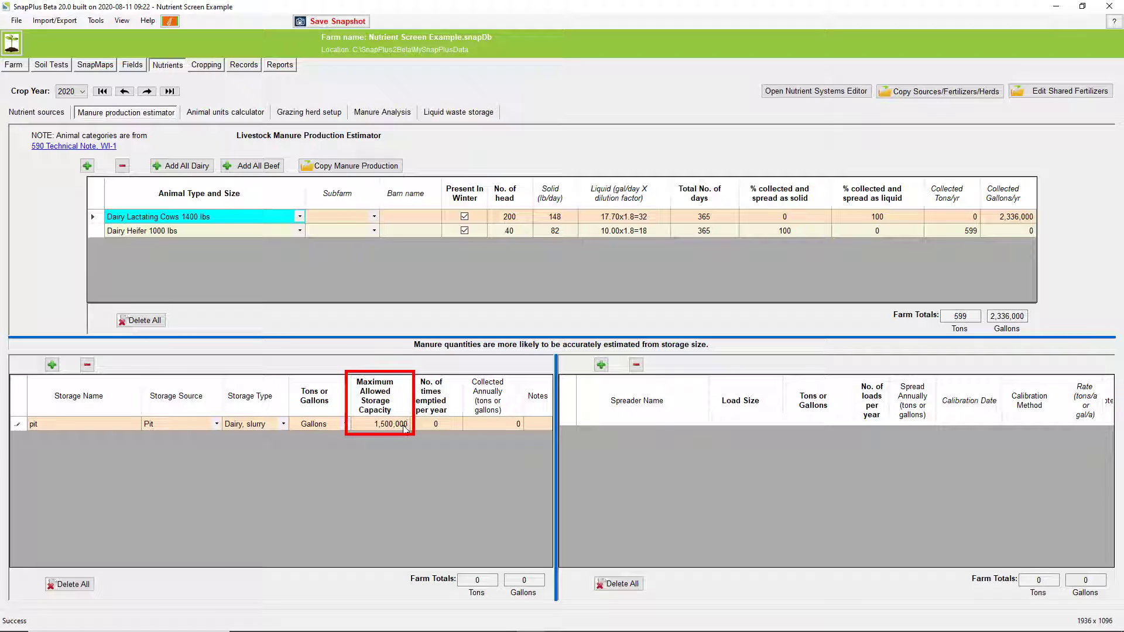
pyautogui.click(442, 422)
pyautogui.write('1.')
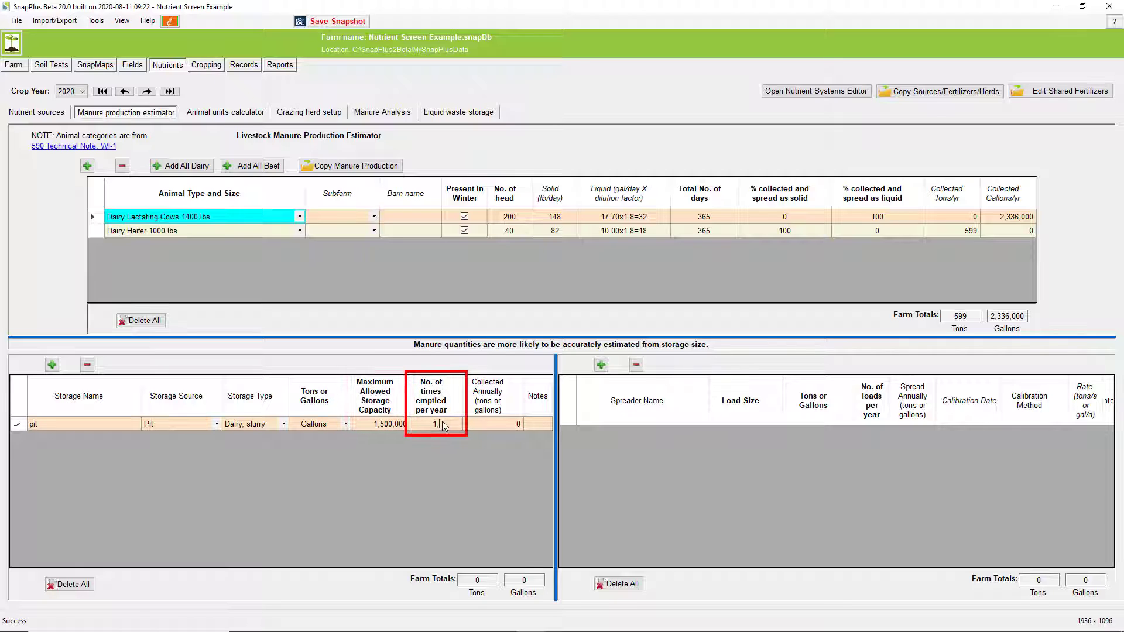
pyautogui.press('BackSpace')
pyautogui.write('.6')
pyautogui.press('Return')
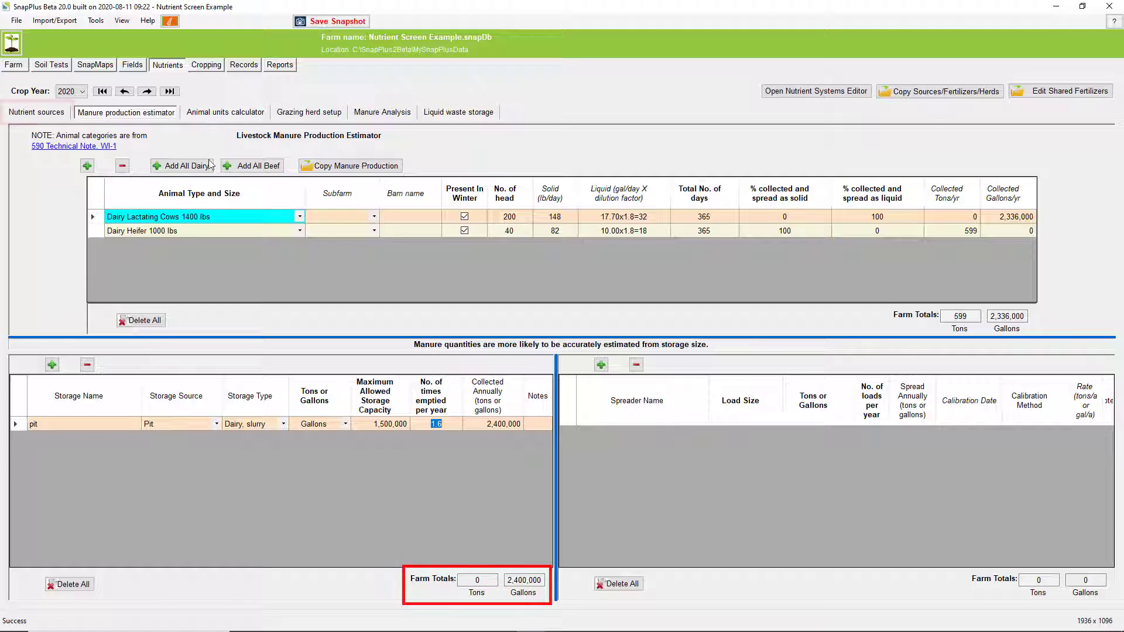
# Enter 2,400,000 gallons as the Pit's known annual volume in the nutrient sources
pyautogui.click(33, 116)
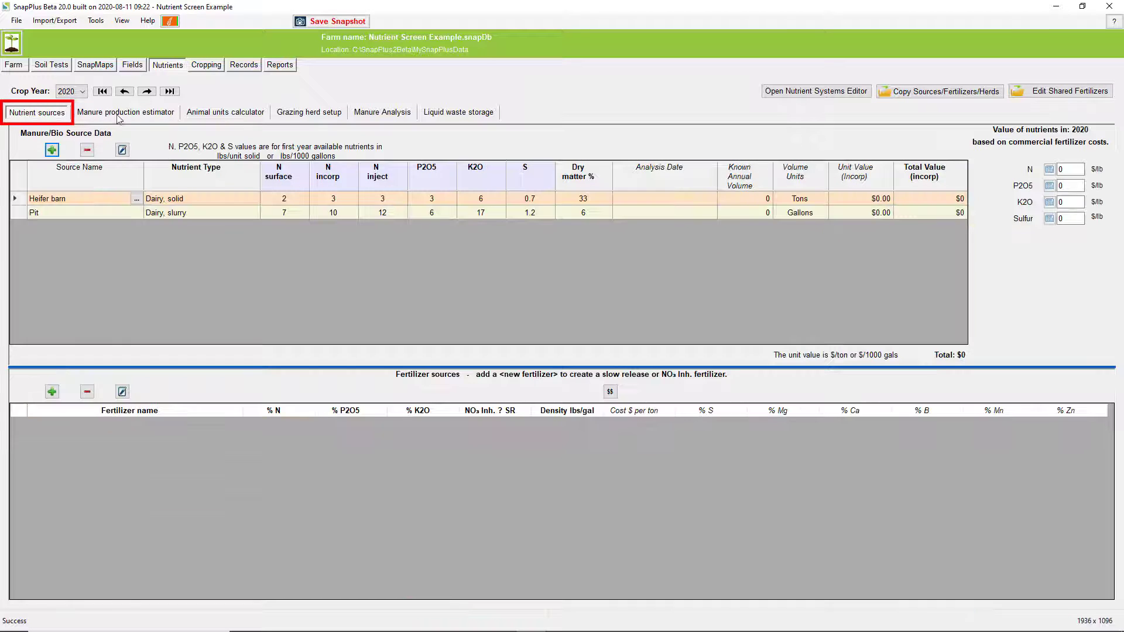
pyautogui.click(764, 213)
pyautogui.write('2400')
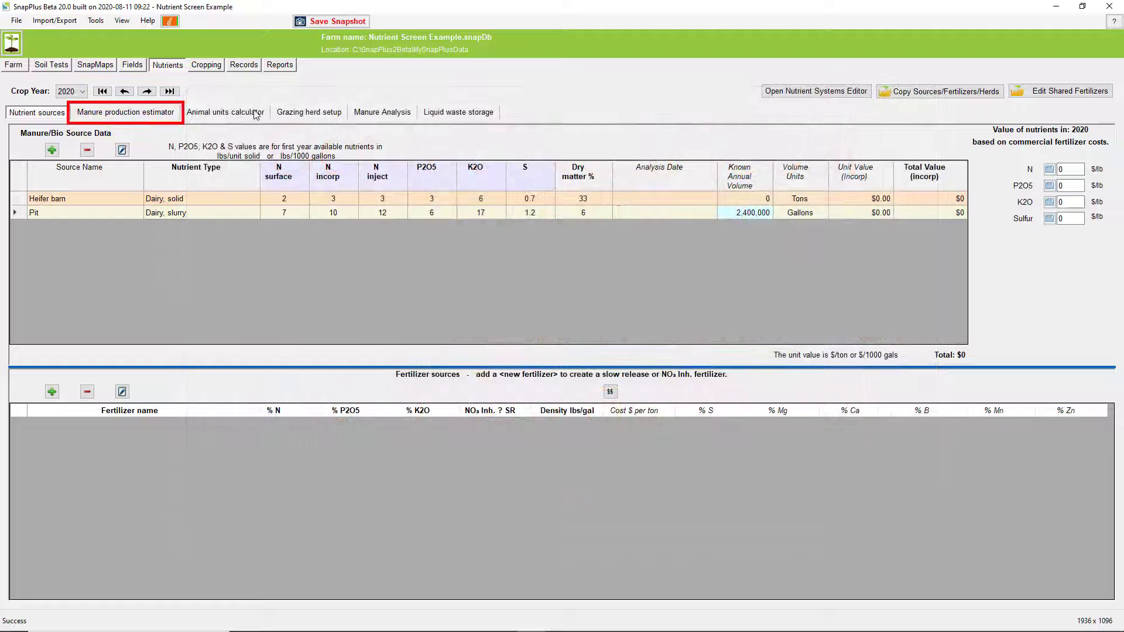
# Add a spreader named Box to the spreader table of the manure production estimator
pyautogui.click(129, 114)
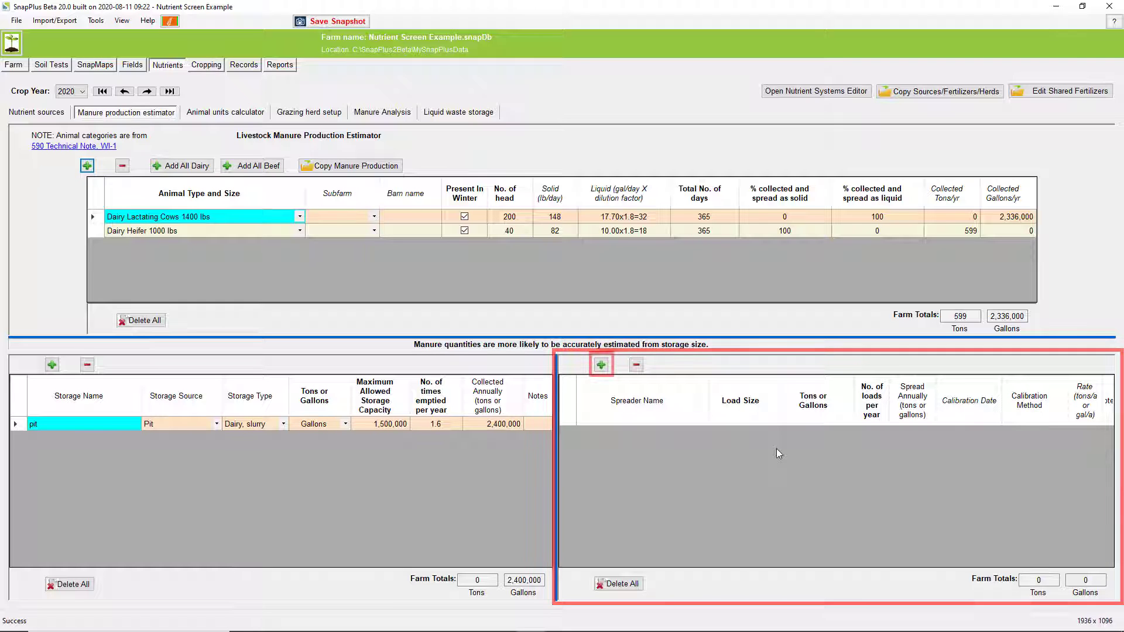
pyautogui.click(601, 365)
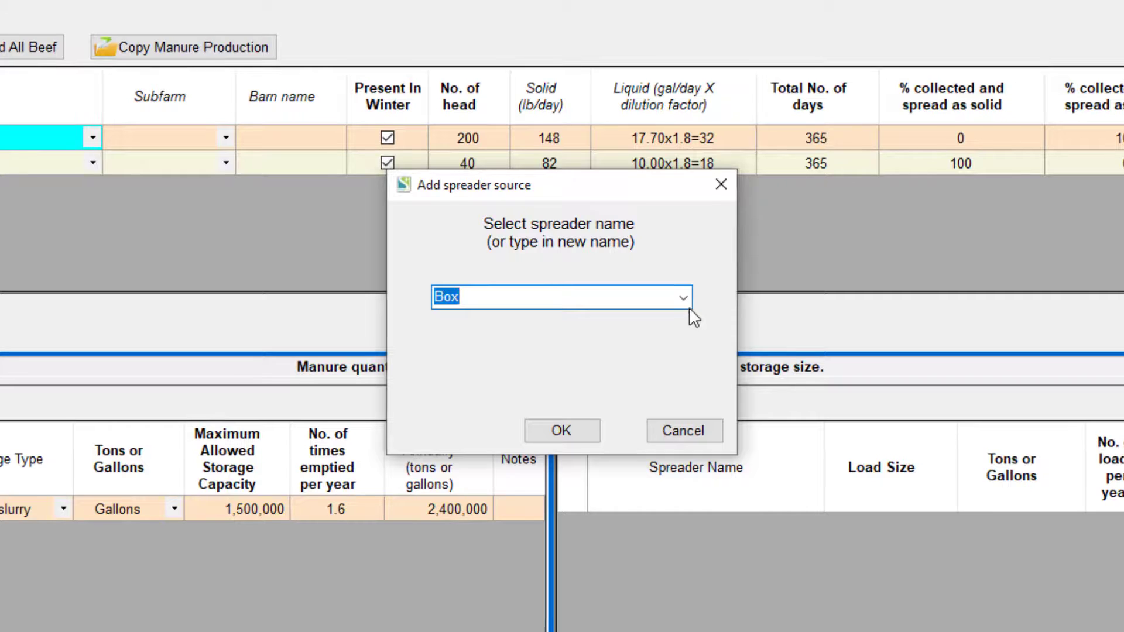
pyautogui.click(683, 298)
pyautogui.click(683, 299)
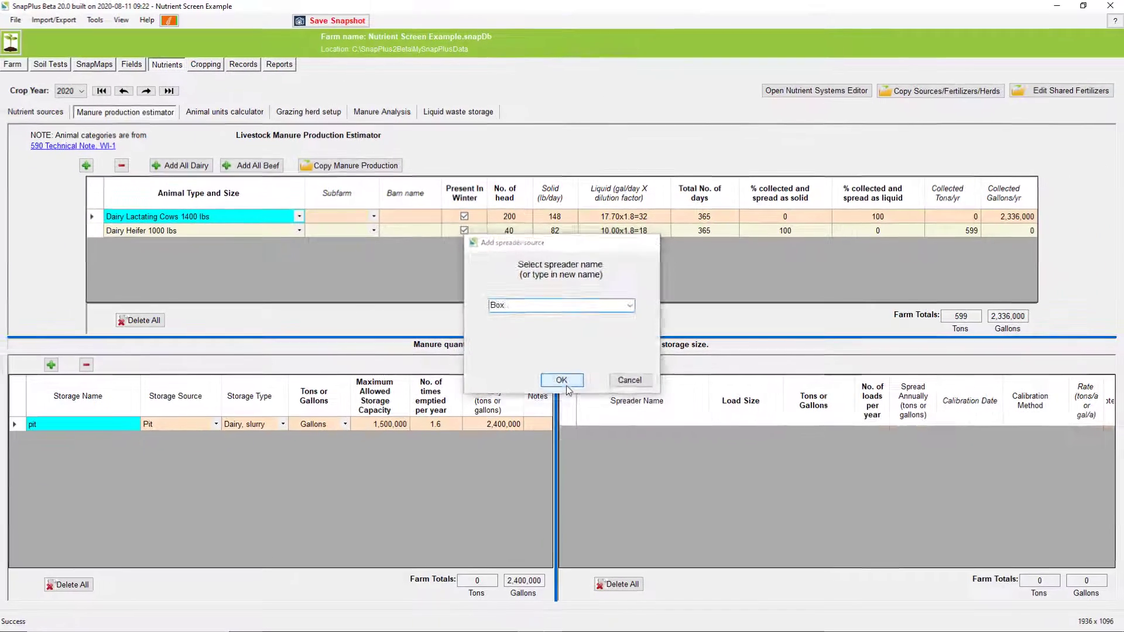
pyautogui.click(567, 416)
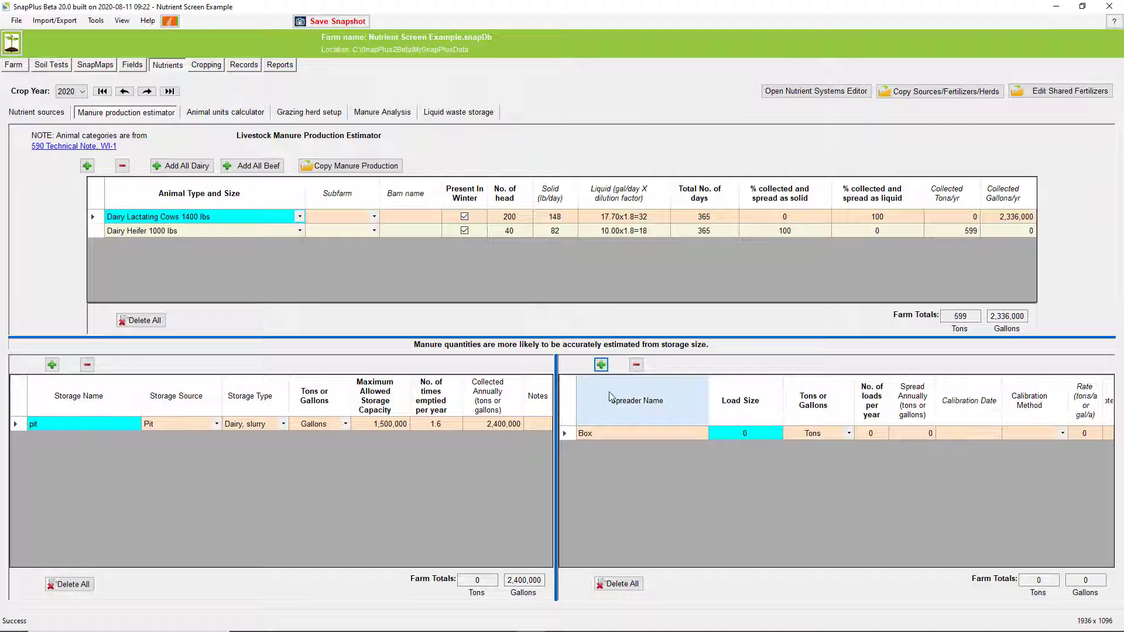
# Set the Box spreader's load size to 5 tons, its loads per year to 128 and its rate to 10
pyautogui.click(746, 435)
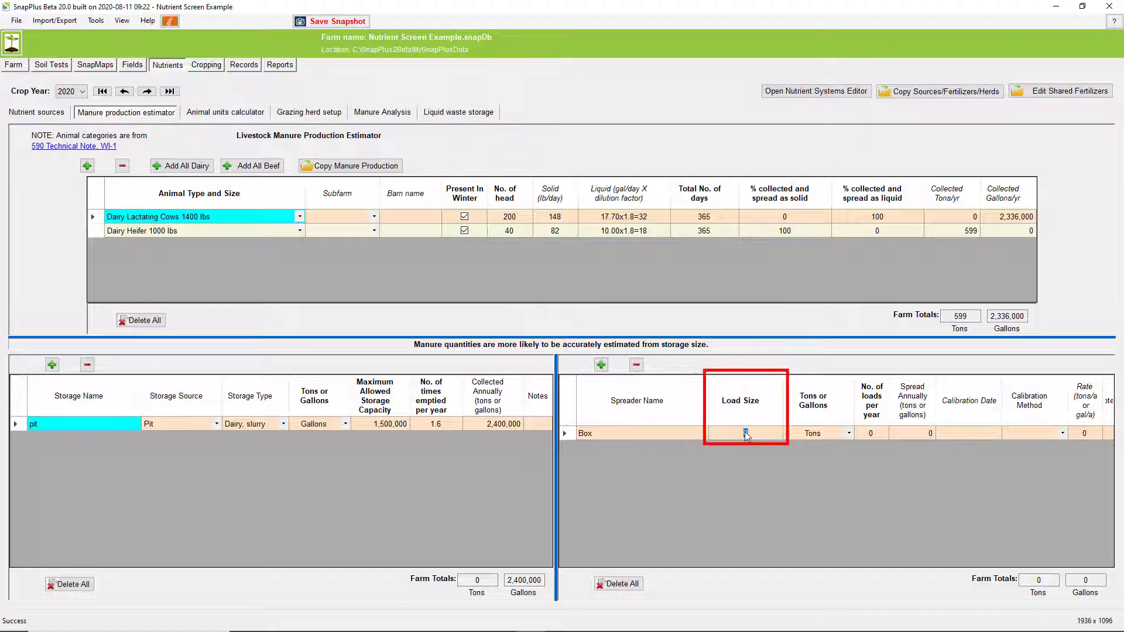
pyautogui.write('5')
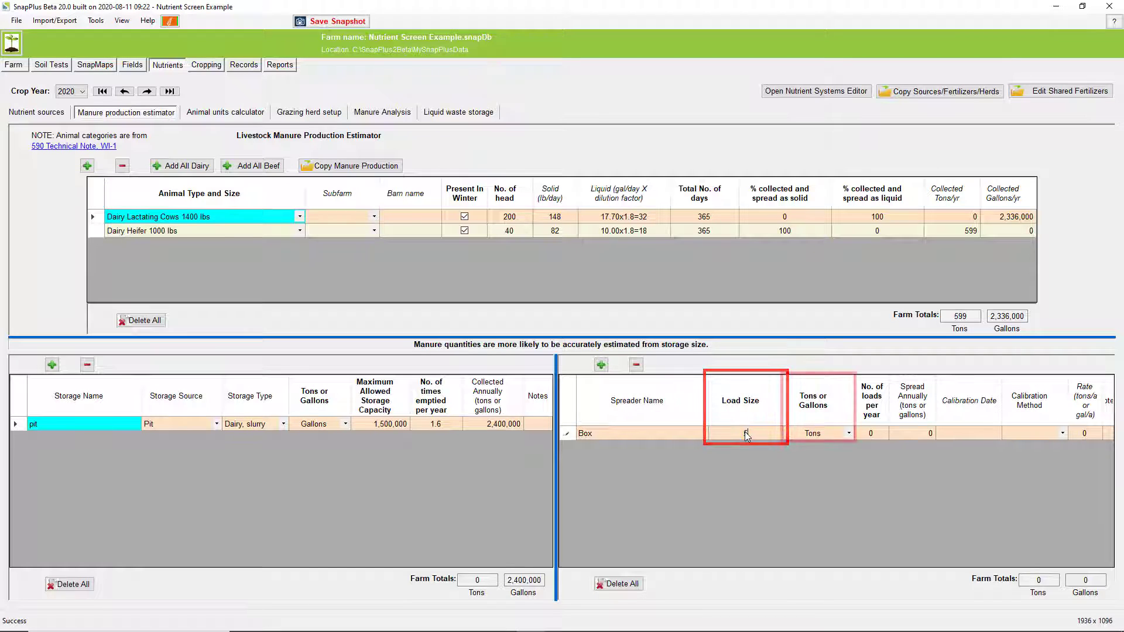
pyautogui.click(850, 436)
pyautogui.click(850, 436)
pyautogui.click(870, 439)
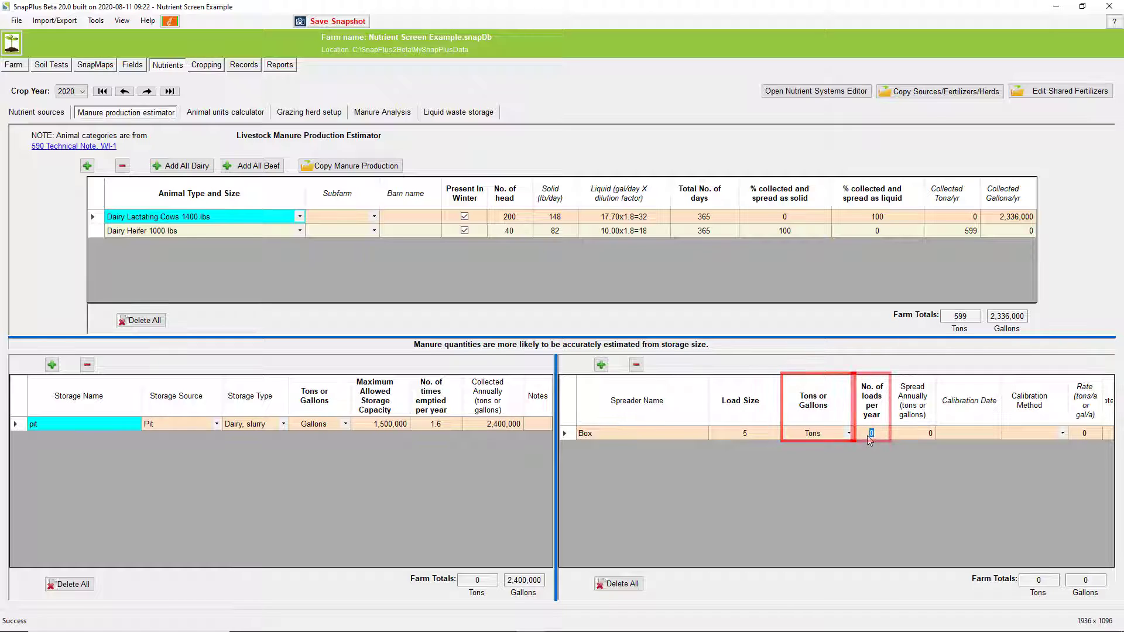
pyautogui.write('12')
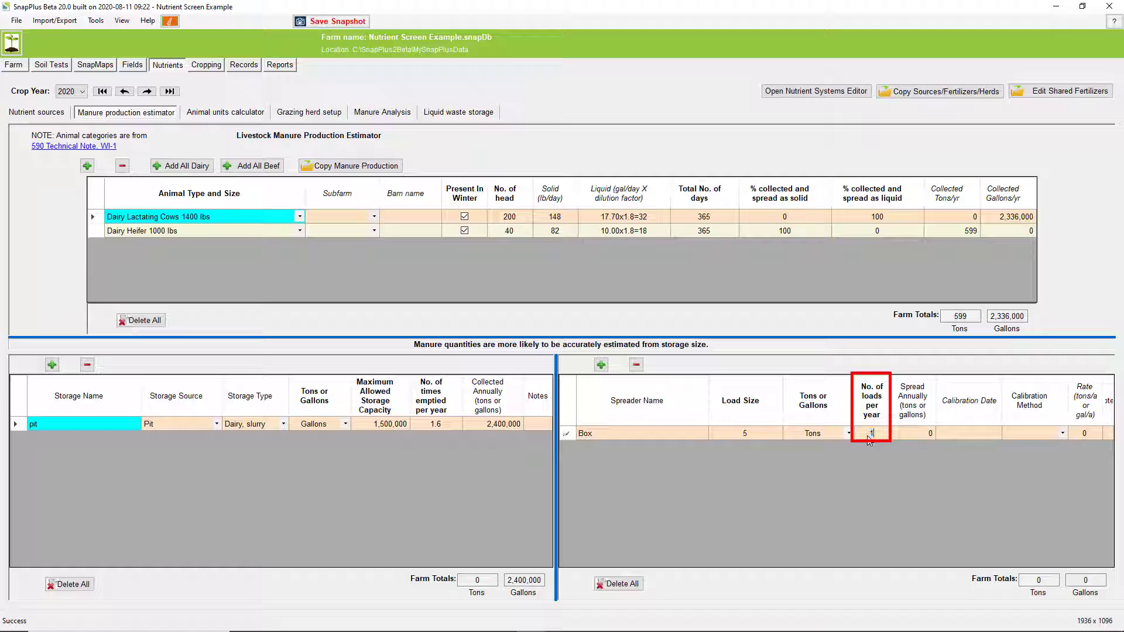
pyautogui.write('8')
pyautogui.press('Return')
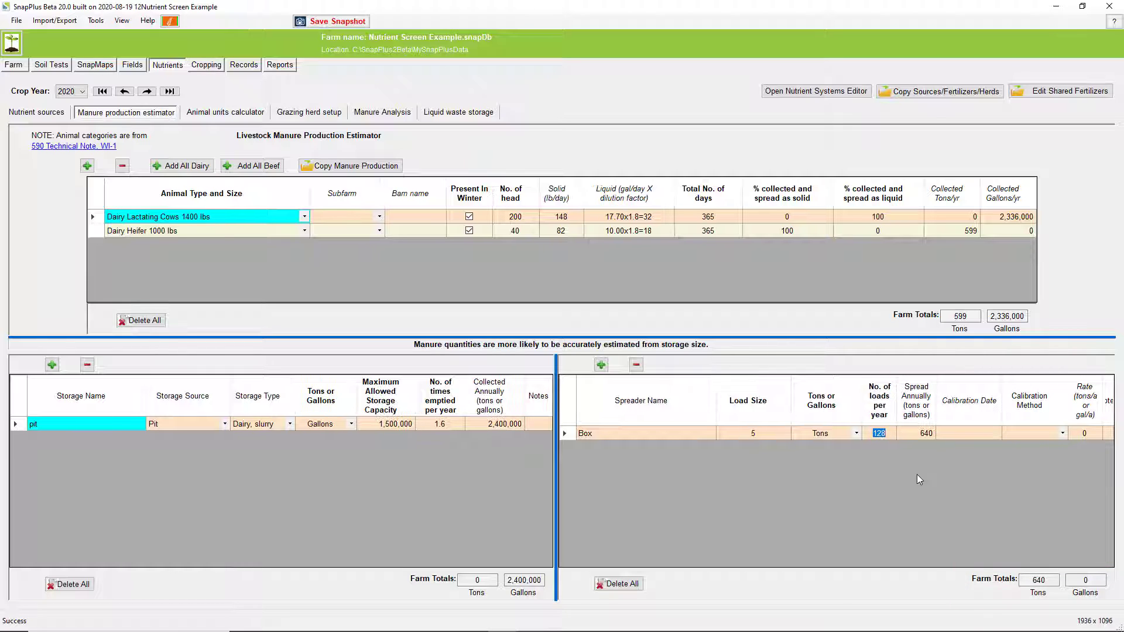
pyautogui.click(1084, 433)
pyautogui.write('10')
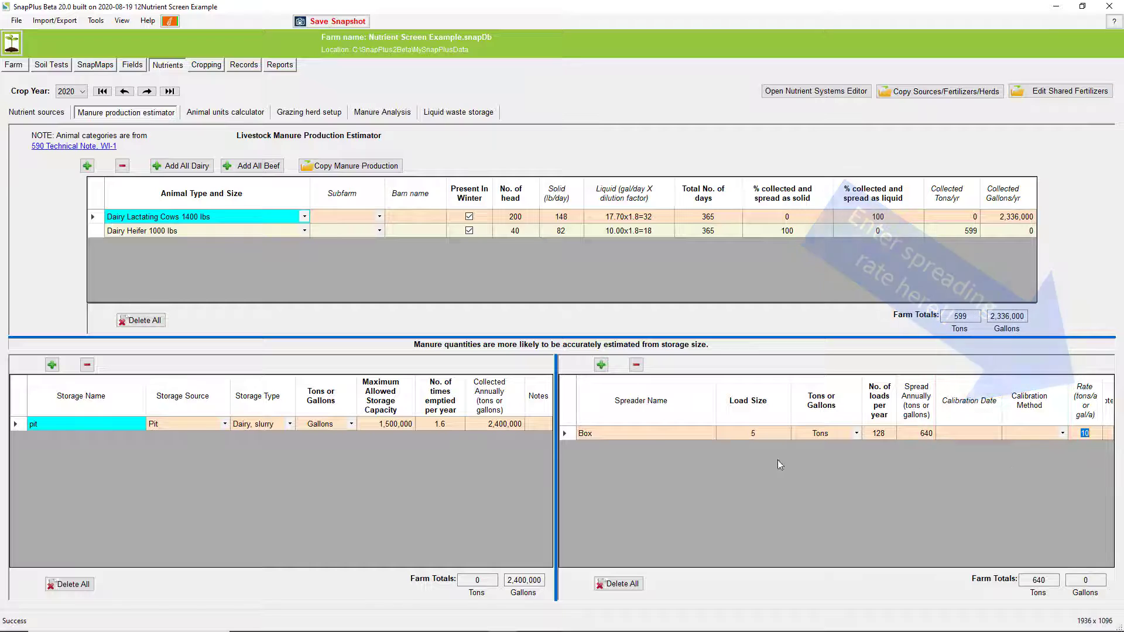
# Open the Heifer barn's known annual volume in the nutrient sources for editing
pyautogui.click(36, 112)
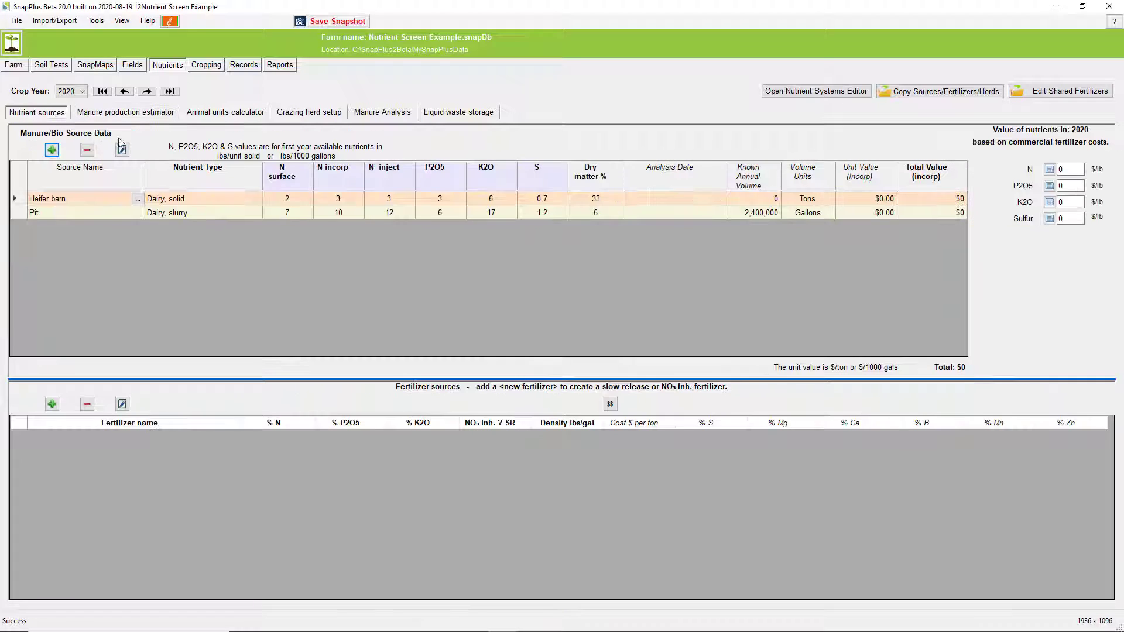
pyautogui.click(776, 200)
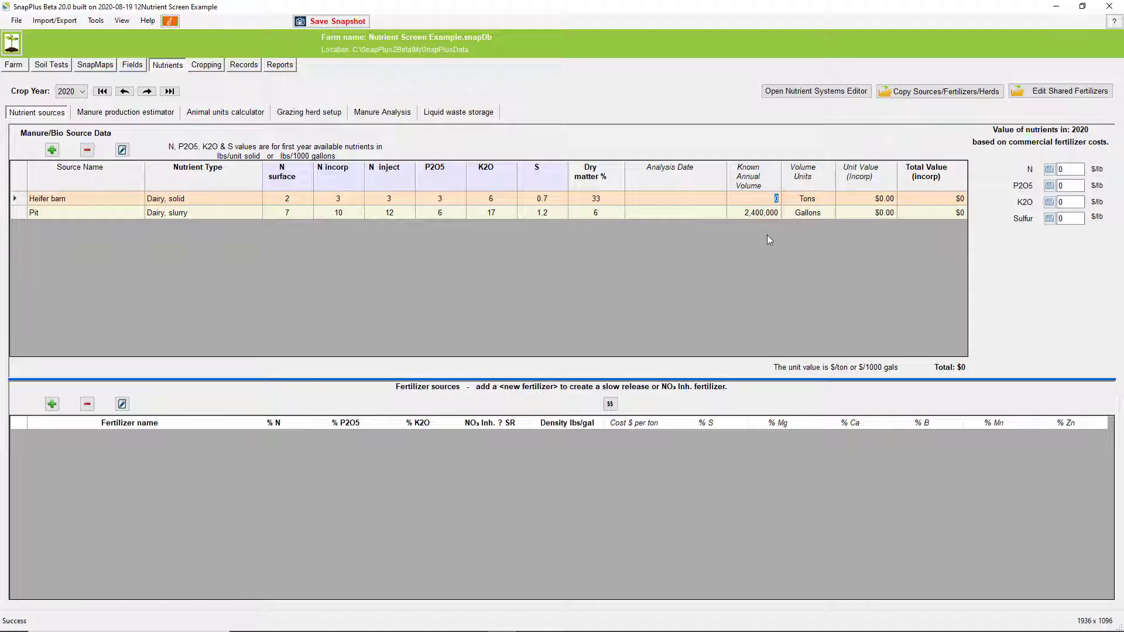